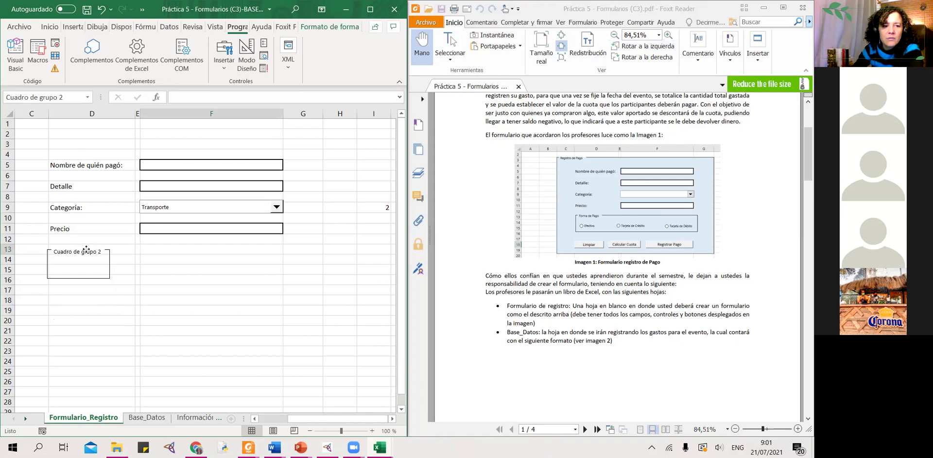
# Step: Stretch the group box across columns D to F down to row 16 and insert a form option button at its left end
pyautogui.moveTo(109, 264); pyautogui.dragTo(286, 262)
pyautogui.moveTo(167, 280); pyautogui.dragTo(167, 283)
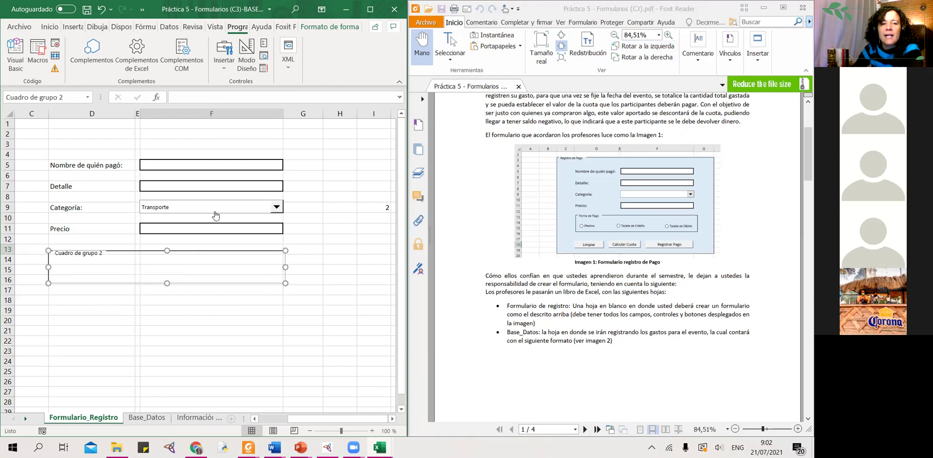
pyautogui.click(222, 72)
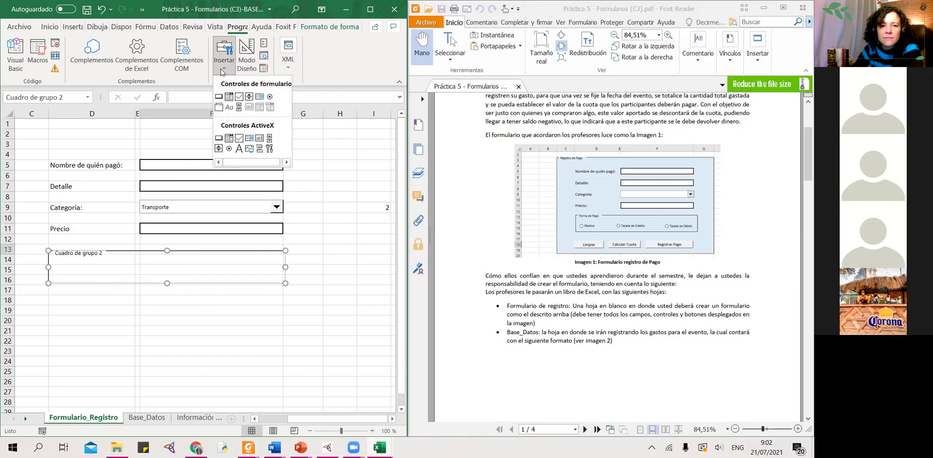
pyautogui.click(270, 97)
pyautogui.click(64, 263)
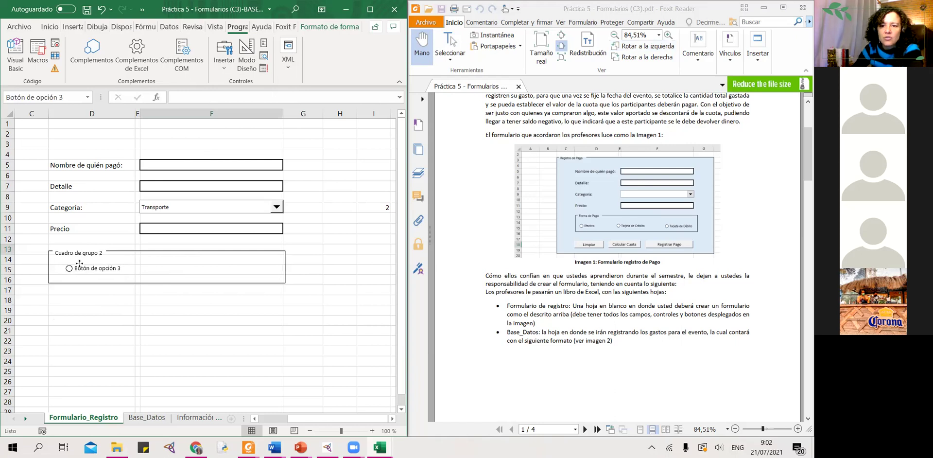
# Step: Replace the new option button's label with "Efectivo"
pyautogui.click(76, 266)
pyautogui.click(75, 267)
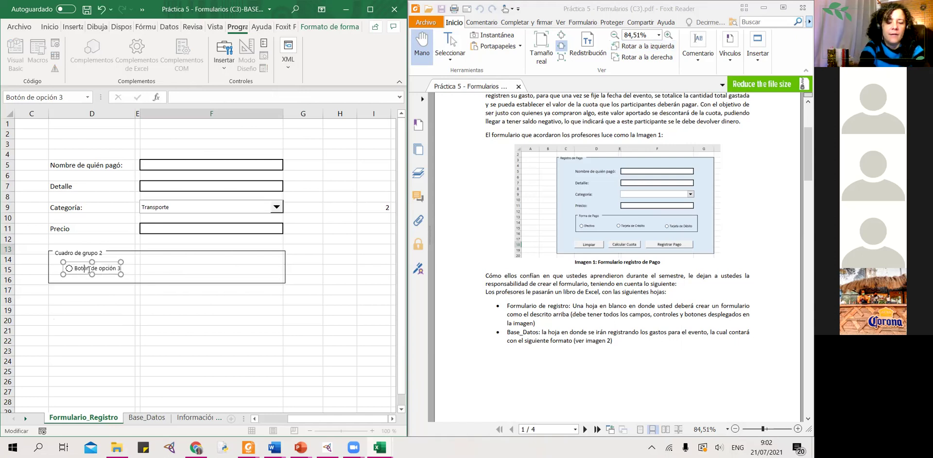
pyautogui.hotkey('ctrl', 'a')
pyautogui.write('Efectivo')
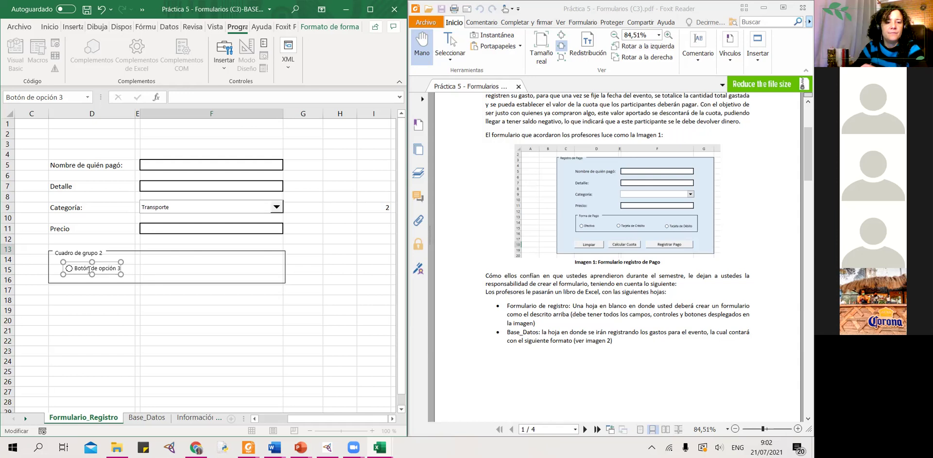
pyautogui.click(121, 263)
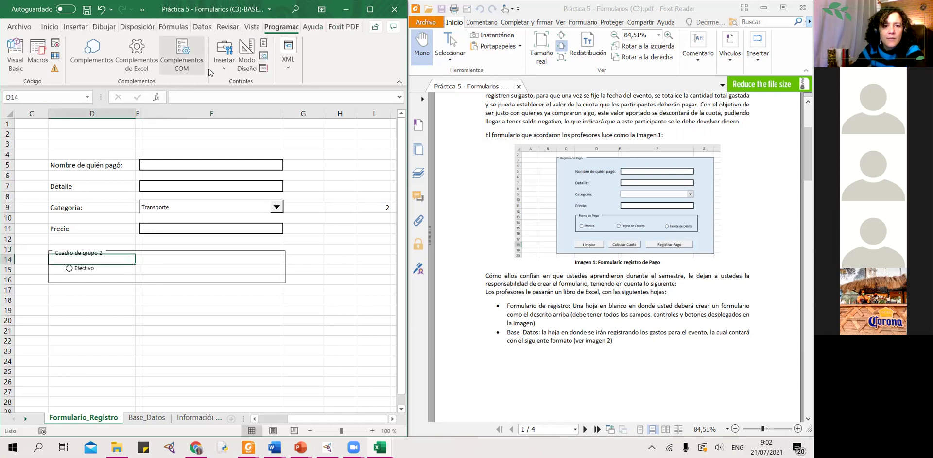
# Step: Insert a second option button in the group box, to the right of Efectivo, and label it "Tareta de crédito"
pyautogui.click(224, 54)
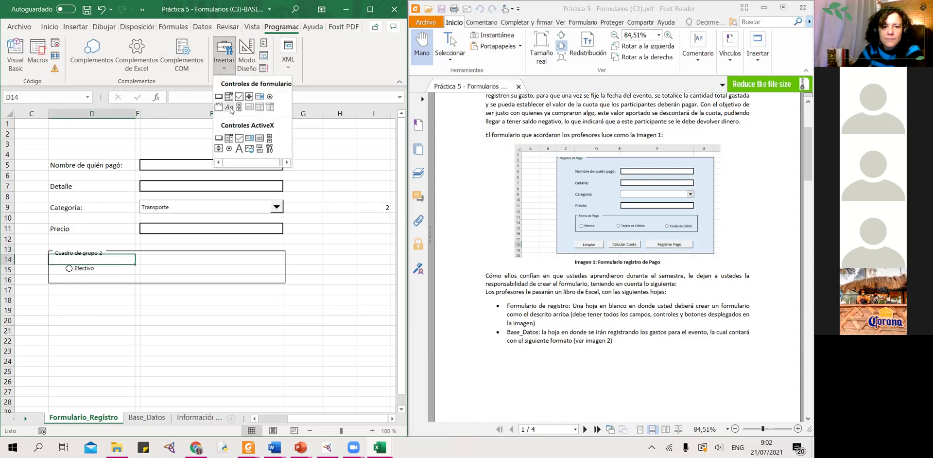
pyautogui.click(269, 97)
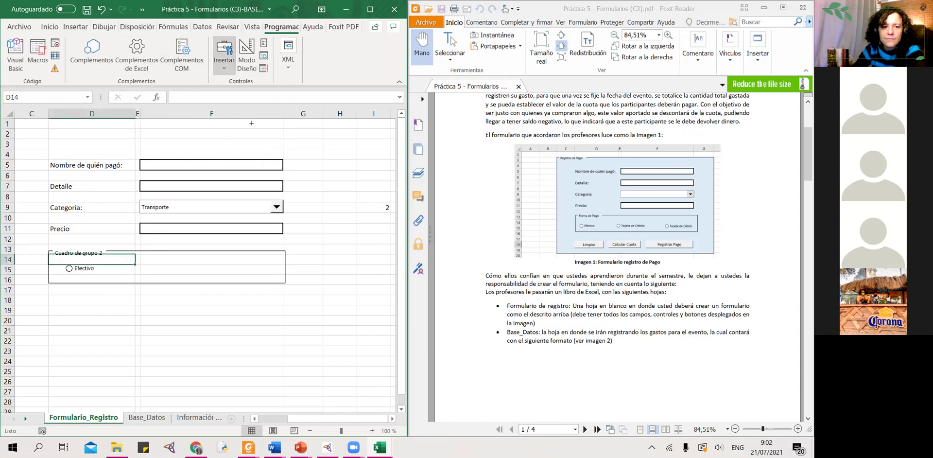
pyautogui.click(131, 267)
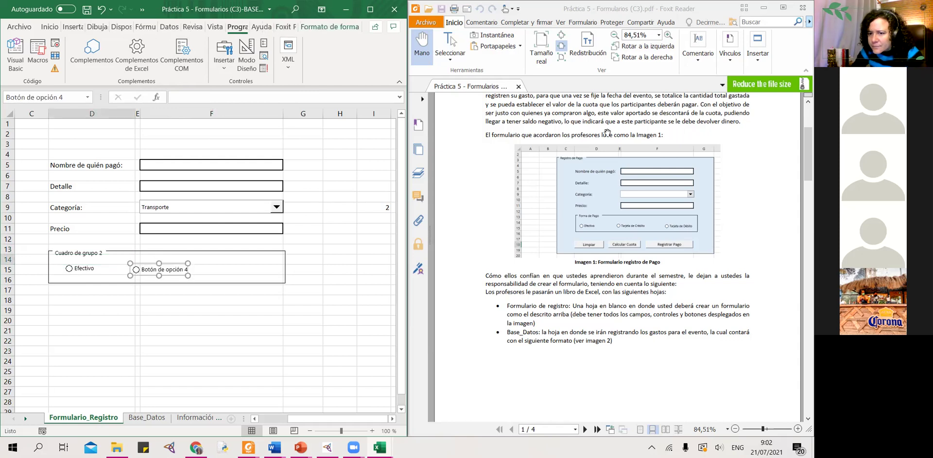
pyautogui.click(152, 268)
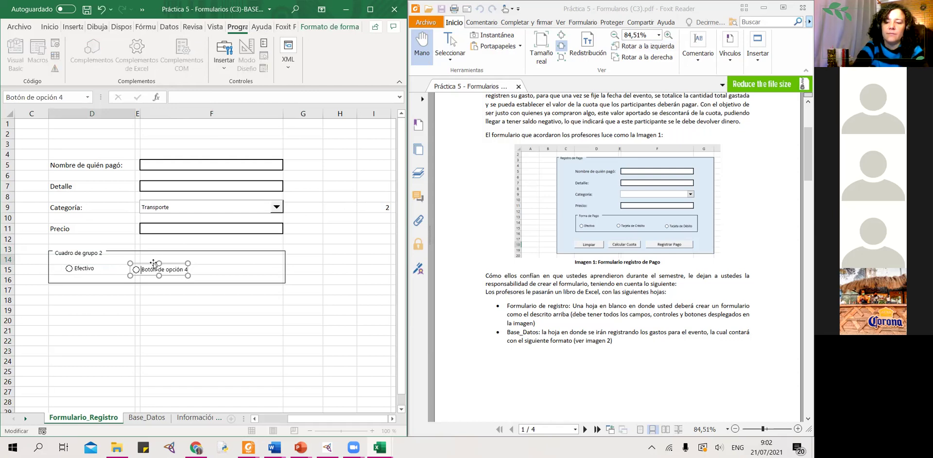
pyautogui.hotkey('ctrl', 'a')
pyautogui.write('Ta')
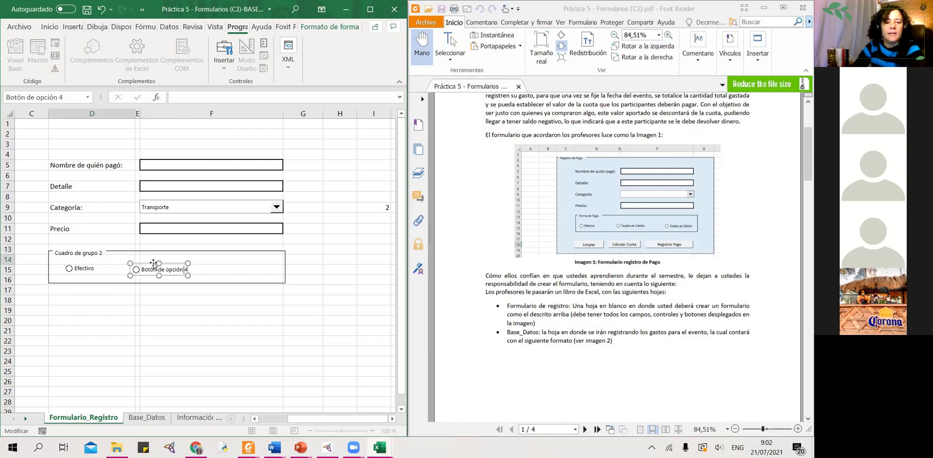
pyautogui.click(214, 265)
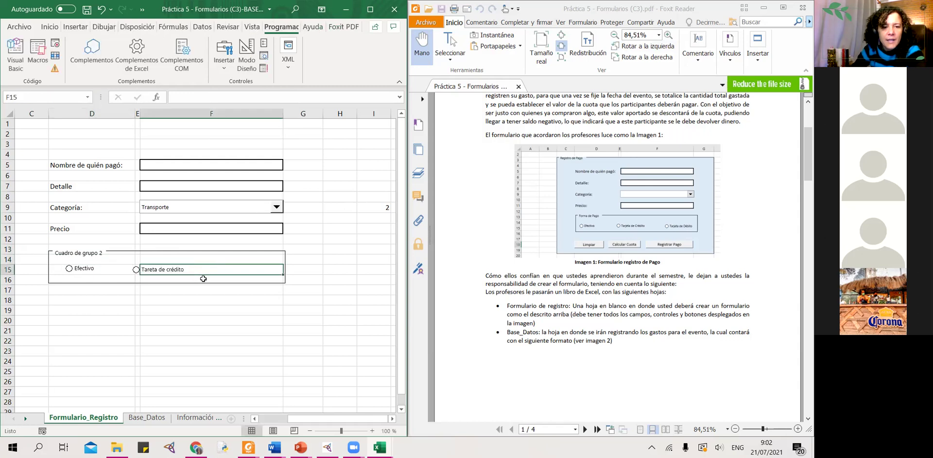
# Step: Insert a third form option button at the right end of the group box
pyautogui.click(218, 71)
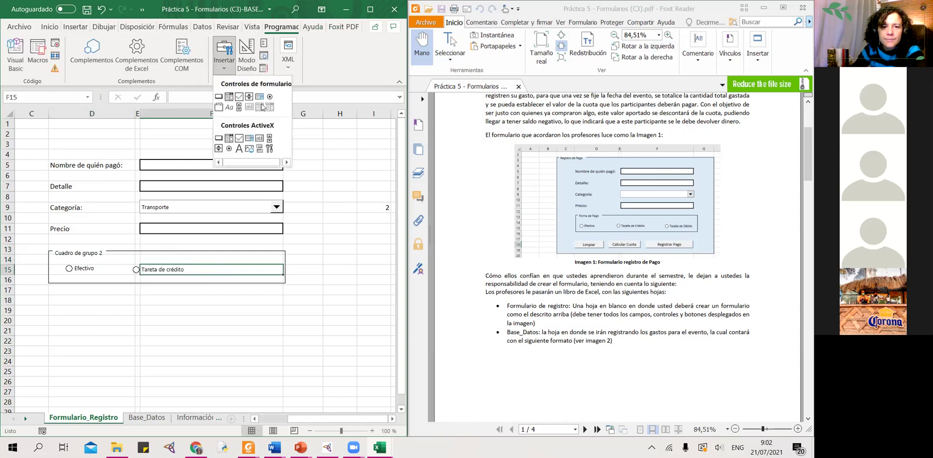
pyautogui.click(276, 94)
pyautogui.moveTo(214, 265); pyautogui.dragTo(279, 284)
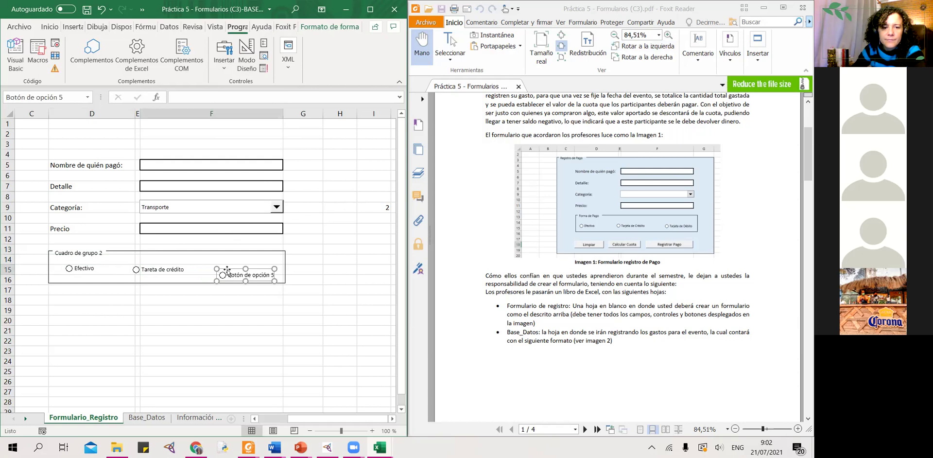
# Step: Align the third option button with the other two and replace its label with "tTarjeta de débito"
pyautogui.click(228, 269)
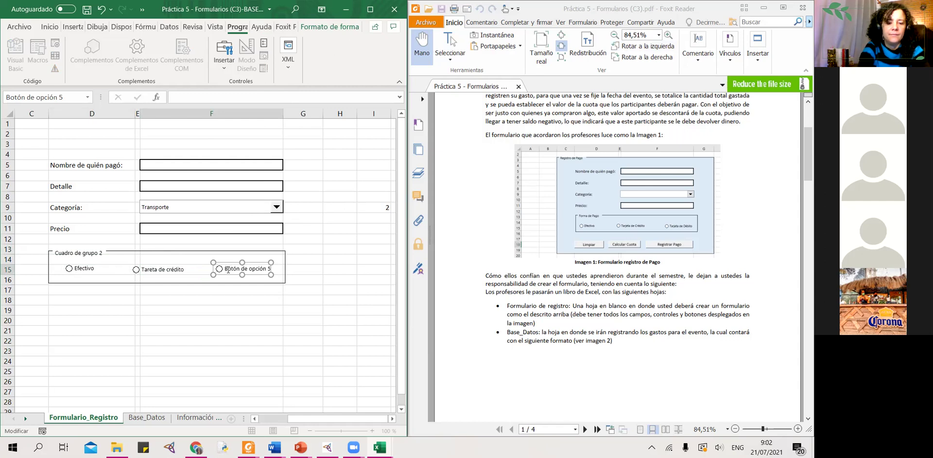
pyautogui.press('Left')
pyautogui.press('Left')
pyautogui.press('Left')
pyautogui.press('Left')
pyautogui.press('Left')
pyautogui.press('Left')
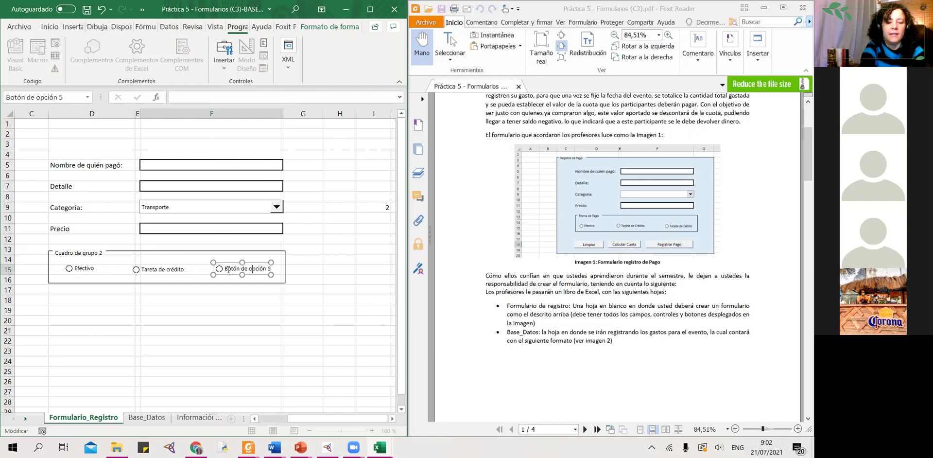
pyautogui.press('Right')
pyautogui.press('Right')
pyautogui.press('Right')
pyautogui.press('Right')
pyautogui.click(272, 259)
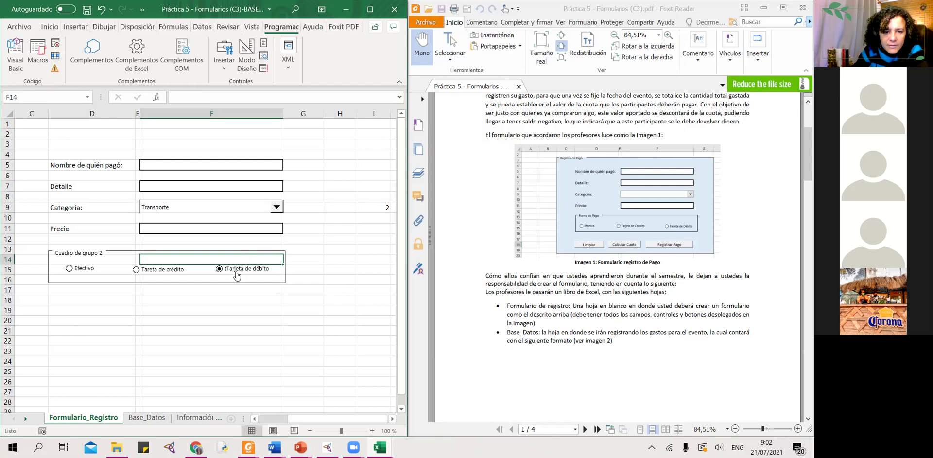
# Step: Correct the third option button's label to "Tarjeta de débito"
pyautogui.rightClick(232, 271)
pyautogui.rightClick(229, 273)
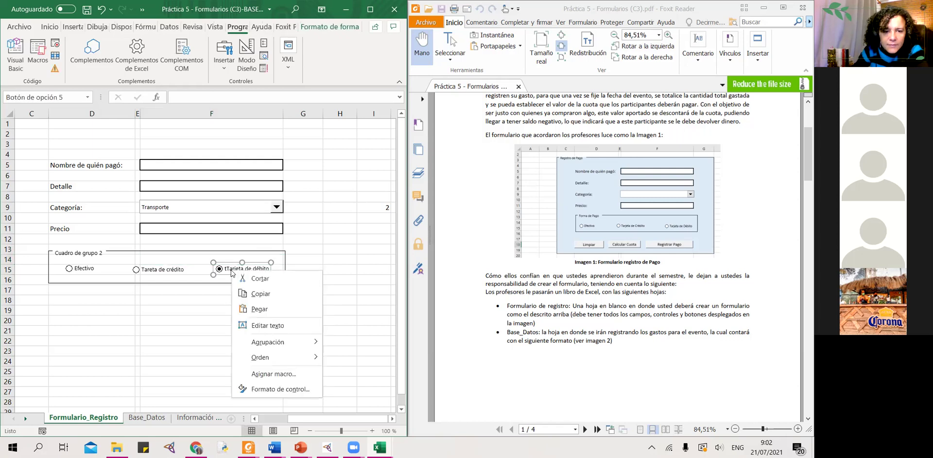
pyautogui.click(280, 325)
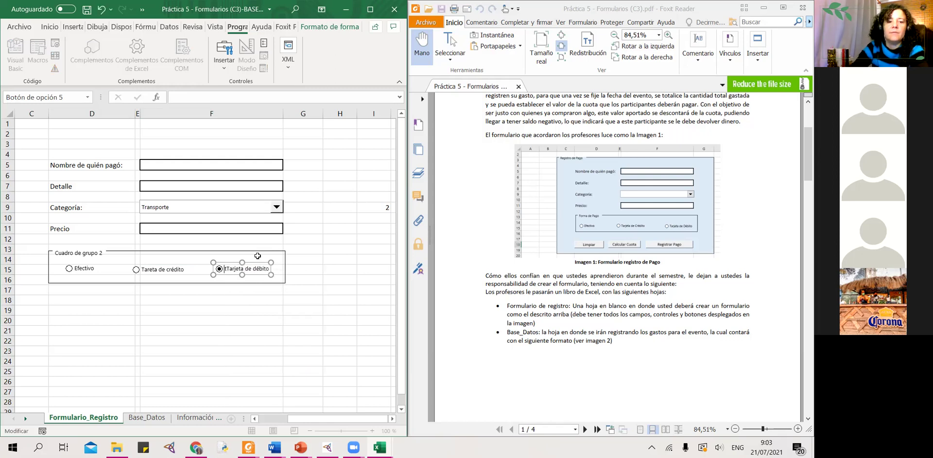
pyautogui.click(305, 237)
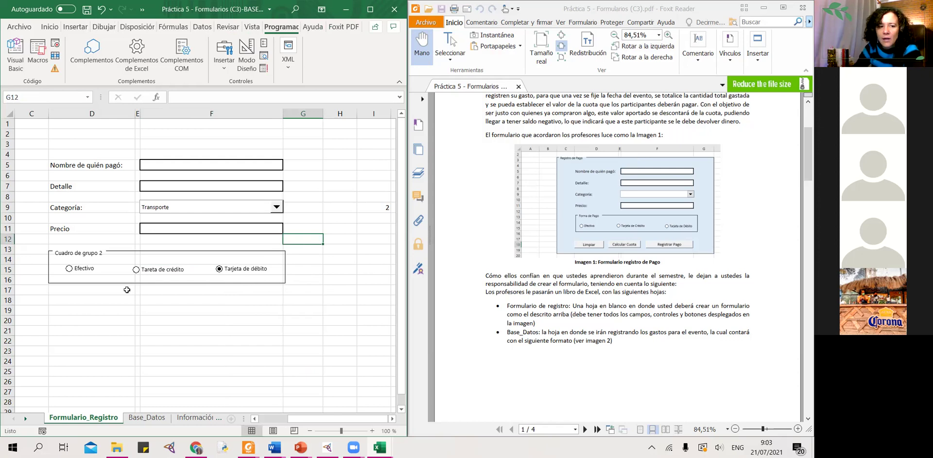
# Step: Link the Efectivo option button to cell $I$15 in its control format settings
pyautogui.rightClick(84, 268)
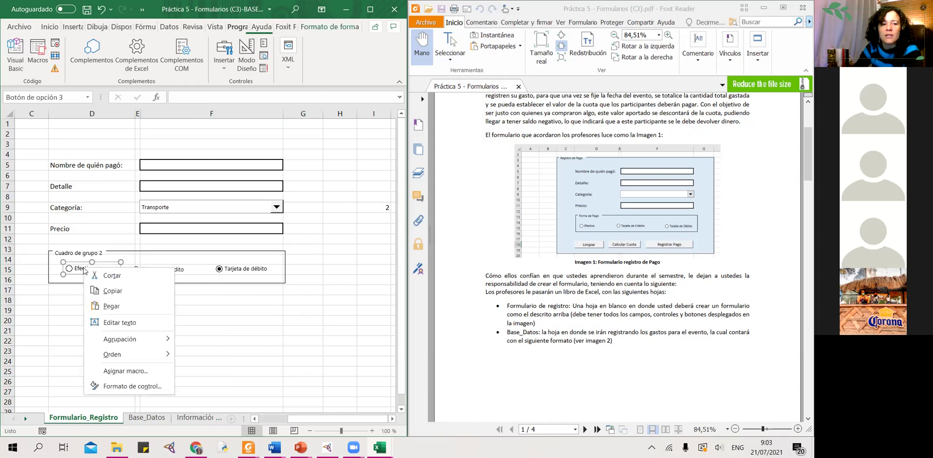
pyautogui.click(136, 385)
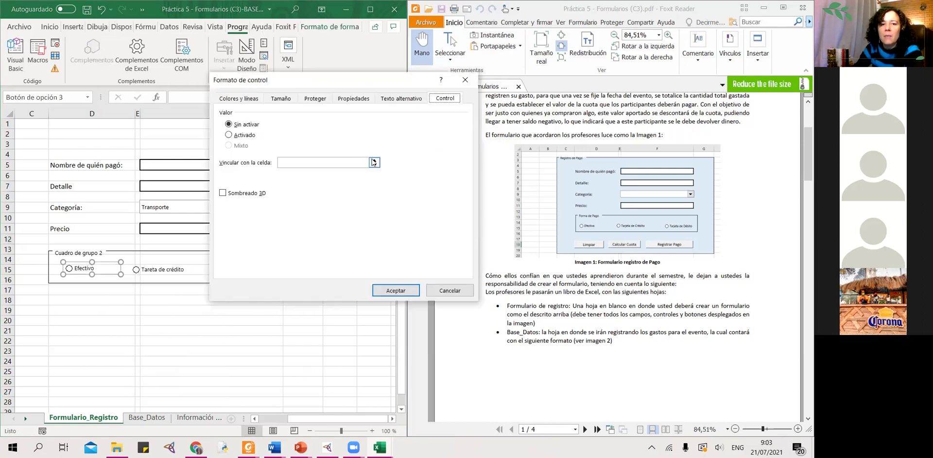
pyautogui.click(374, 162)
pyautogui.click(371, 270)
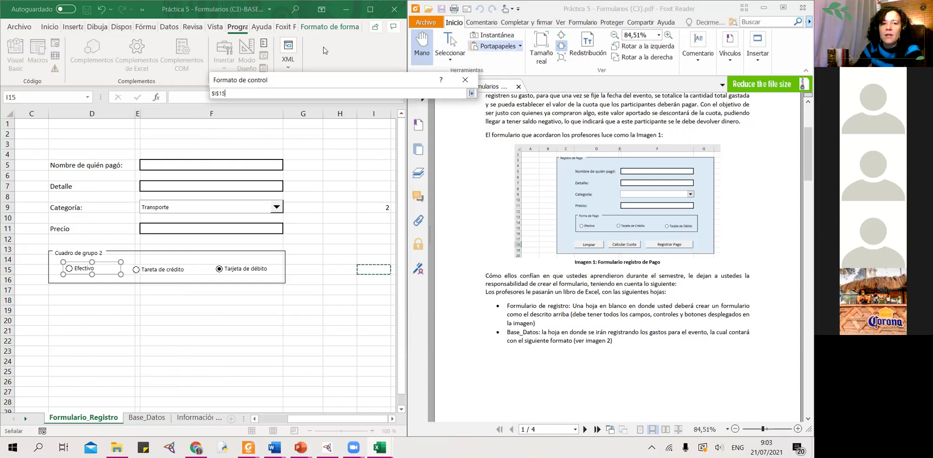
pyautogui.press('Return')
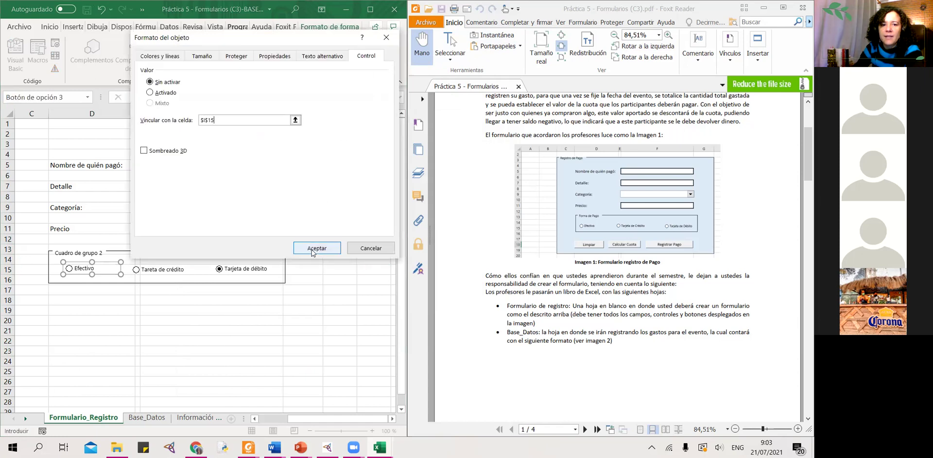
pyautogui.click(316, 248)
# Step: Check the cell link of the credit card option button and test all three payment options in turn, ending on Tarjeta de débito
pyautogui.rightClick(151, 268)
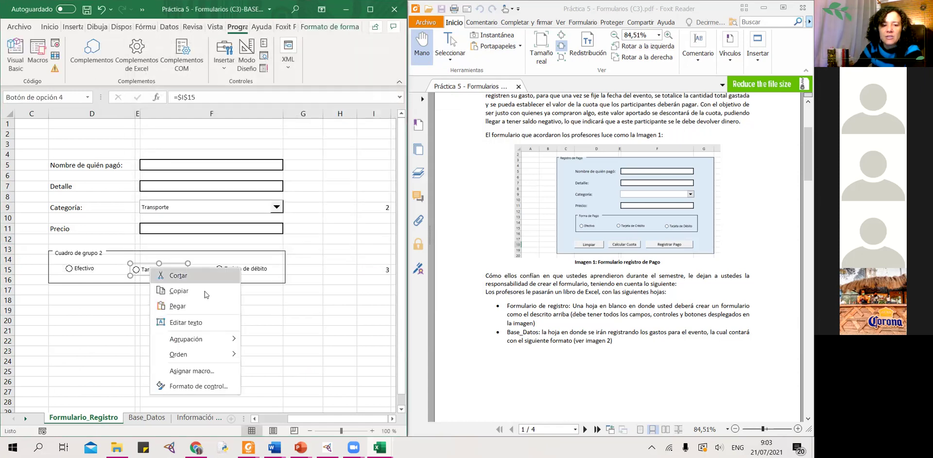
pyautogui.click(189, 386)
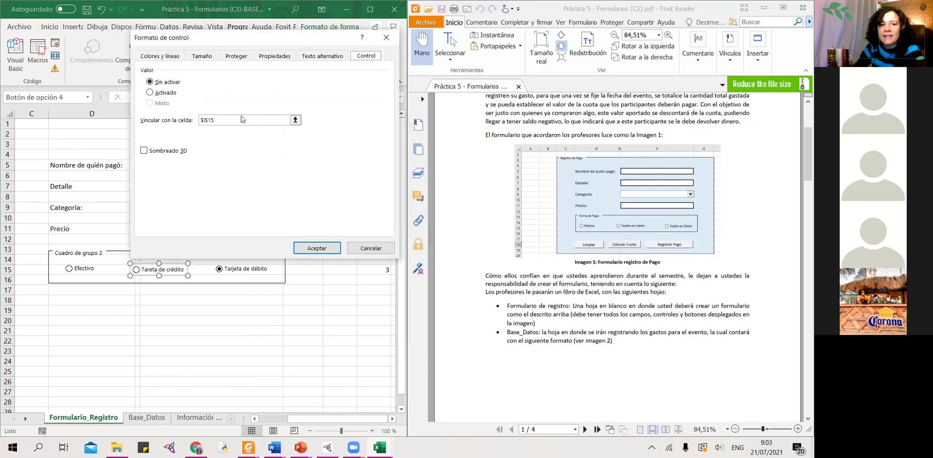
pyautogui.click(371, 248)
pyautogui.click(303, 310)
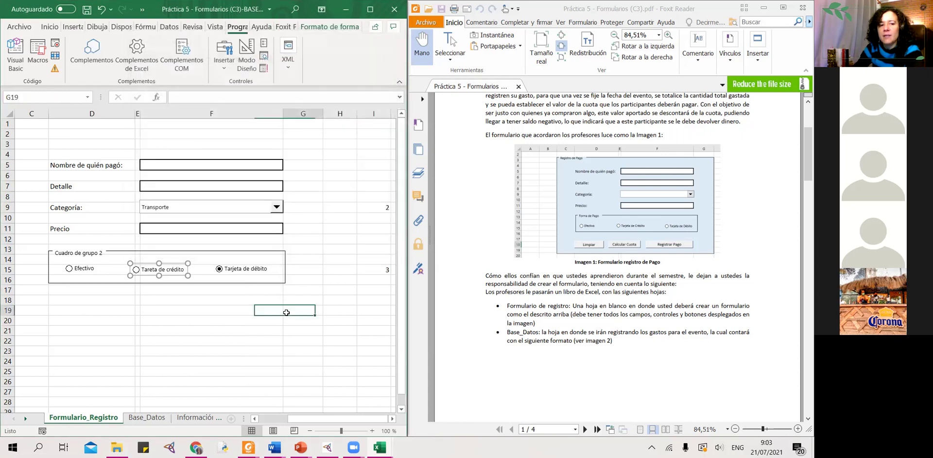
pyautogui.click(69, 268)
pyautogui.click(136, 269)
pyautogui.click(219, 270)
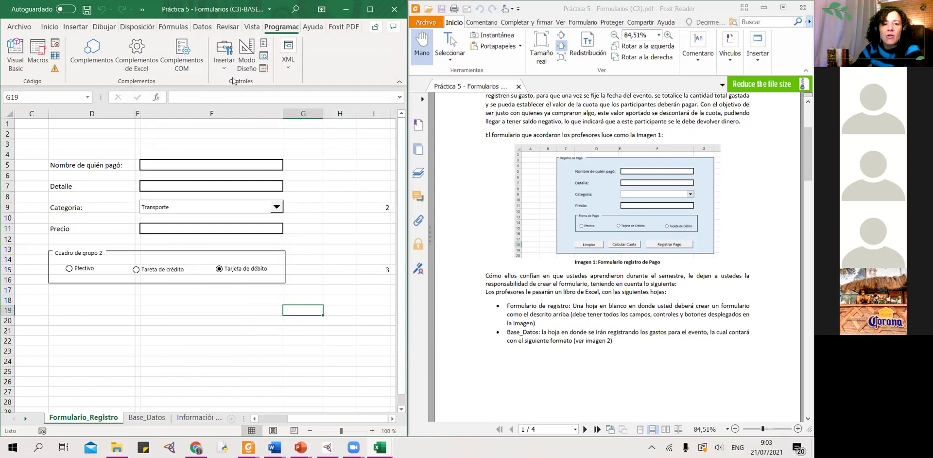
# Step: Insert a form button in column D below the group box, around row 19, without assigning a macro
pyautogui.click(224, 66)
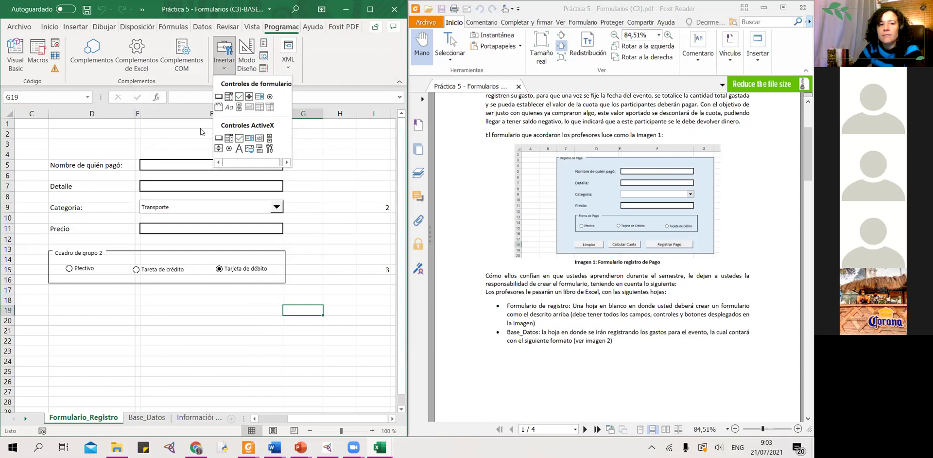
pyautogui.click(219, 96)
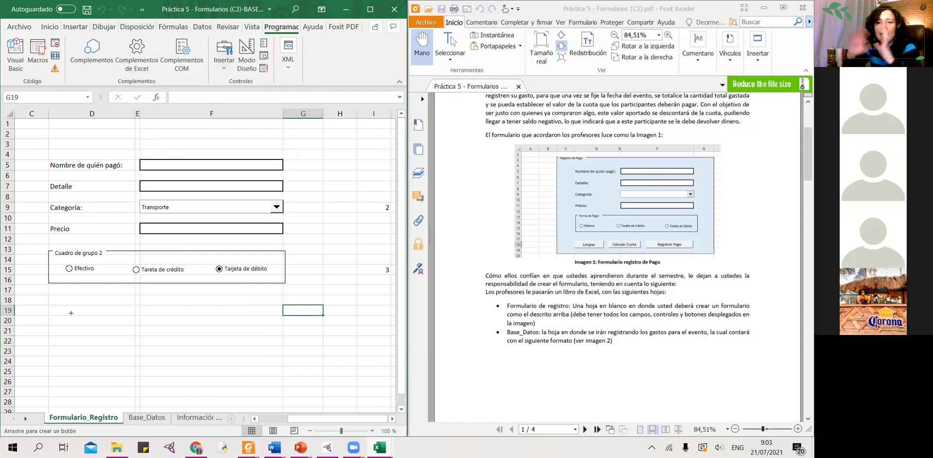
pyautogui.moveTo(76, 292)
pyautogui.mouseDown()
pyautogui.moveTo(64, 309)
pyautogui.moveTo(137, 228)
pyautogui.mouseUp()
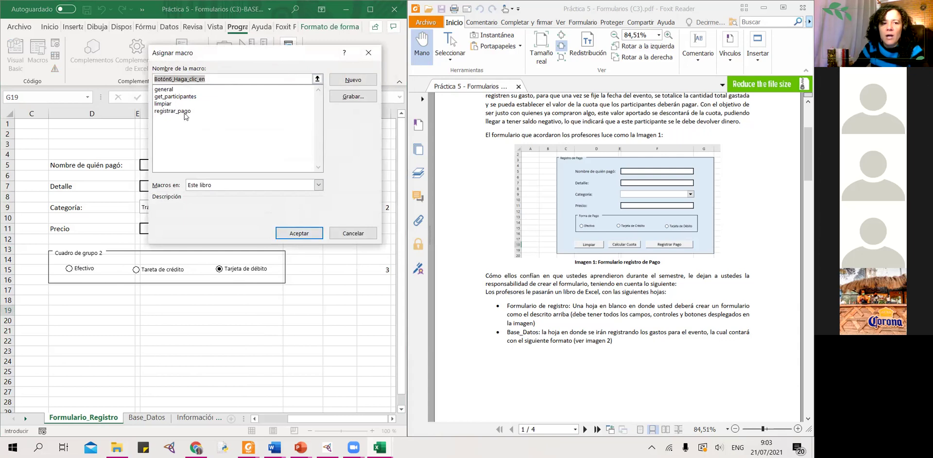
pyautogui.press('Delete')
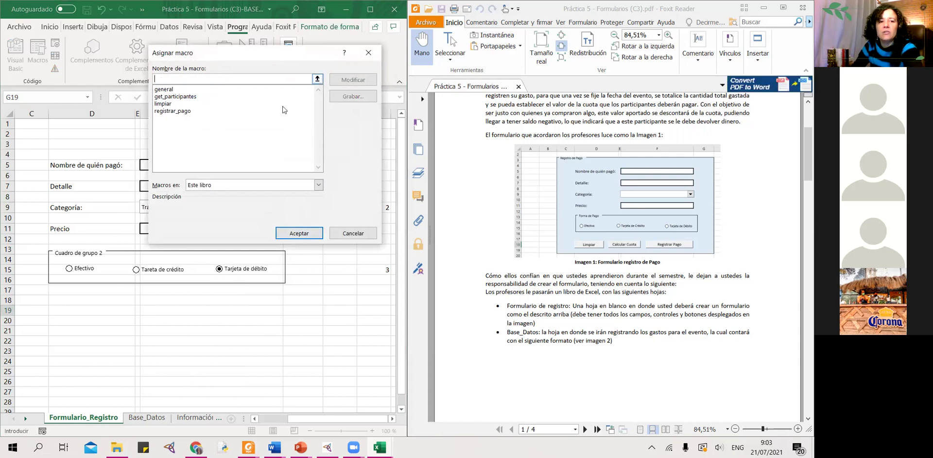
pyautogui.click(296, 233)
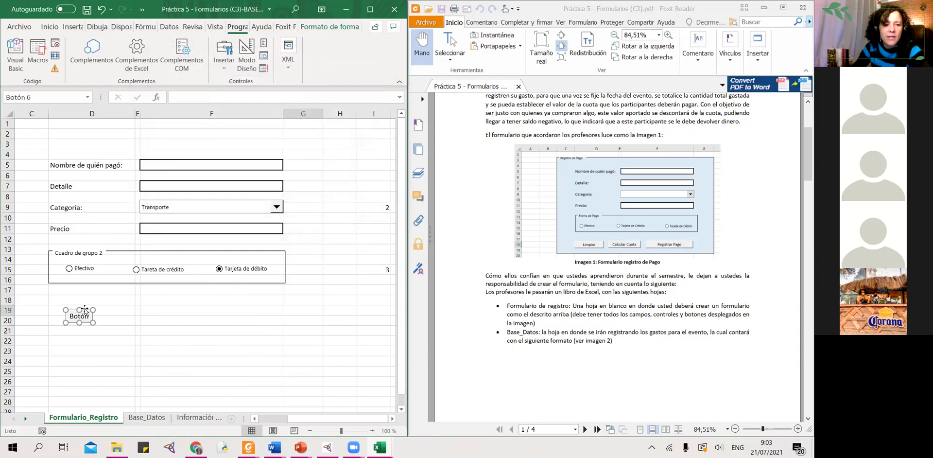
# Step: Enlarge the new button and move it up to rows 18–19, and replace its caption with "Limpiar"
pyautogui.moveTo(76, 296); pyautogui.dragTo(98, 314)
pyautogui.click(85, 300)
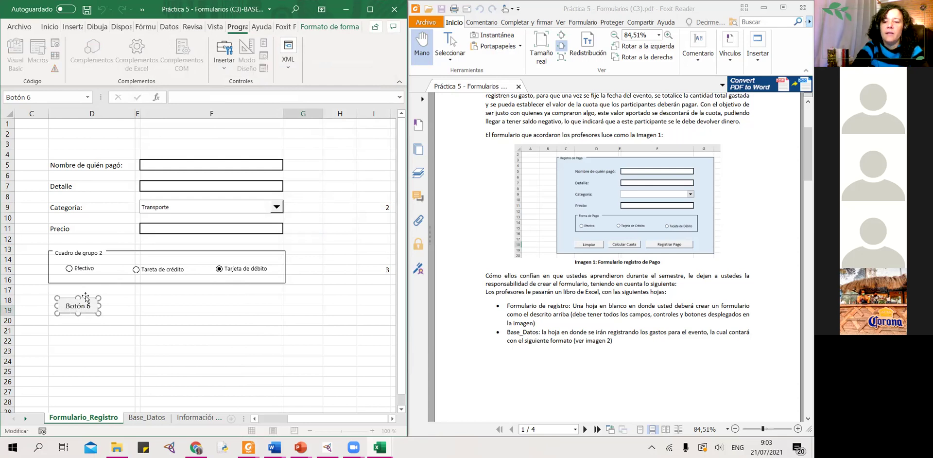
pyautogui.press('BackSpace')
pyautogui.press('BackSpace')
pyautogui.press('BackSpace')
pyautogui.press('BackSpace')
pyautogui.press('BackSpace')
pyautogui.press('BackSpace')
pyautogui.press('BackSpace')
pyautogui.write('Limpiar')
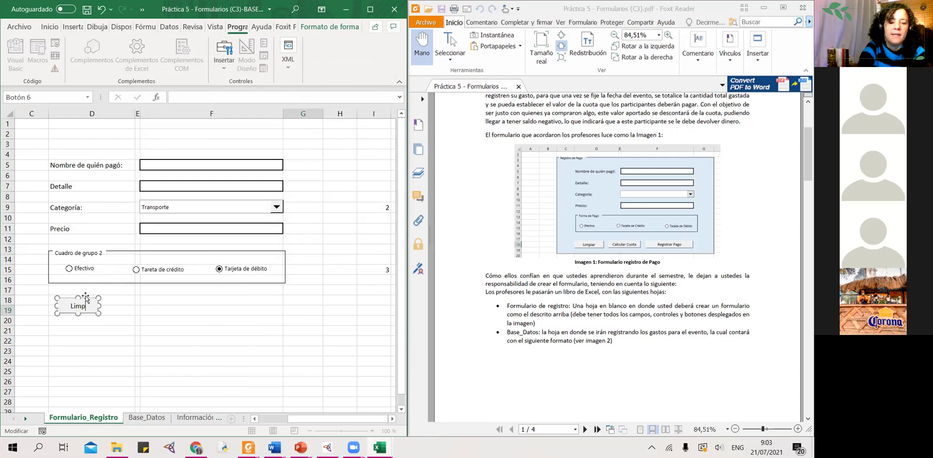
# Step: Duplicate the Limpiar button and place the copy to its right at rows 18–19, near the start of column F
pyautogui.click(124, 307)
pyautogui.keyDown('ctrl'); pyautogui.click(96, 307); pyautogui.keyUp('ctrl')
pyautogui.rightClick(96, 307)
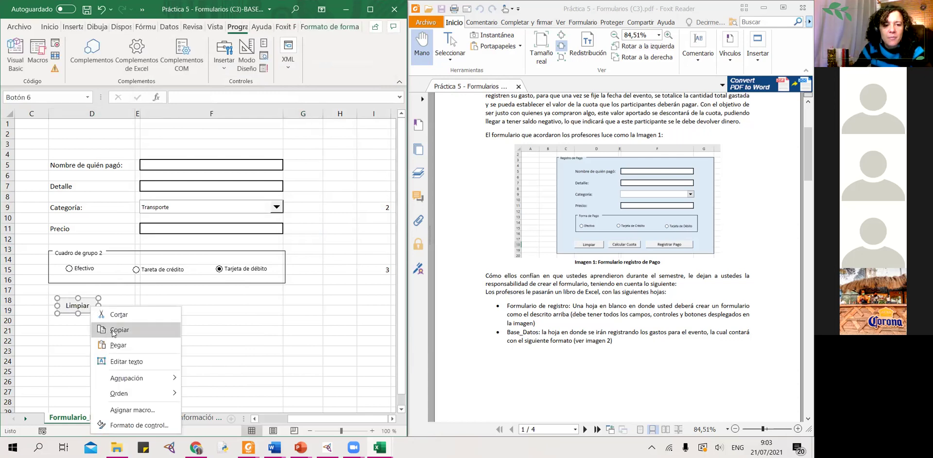
pyautogui.click(113, 333)
pyautogui.hotkey('ctrl', 'v')
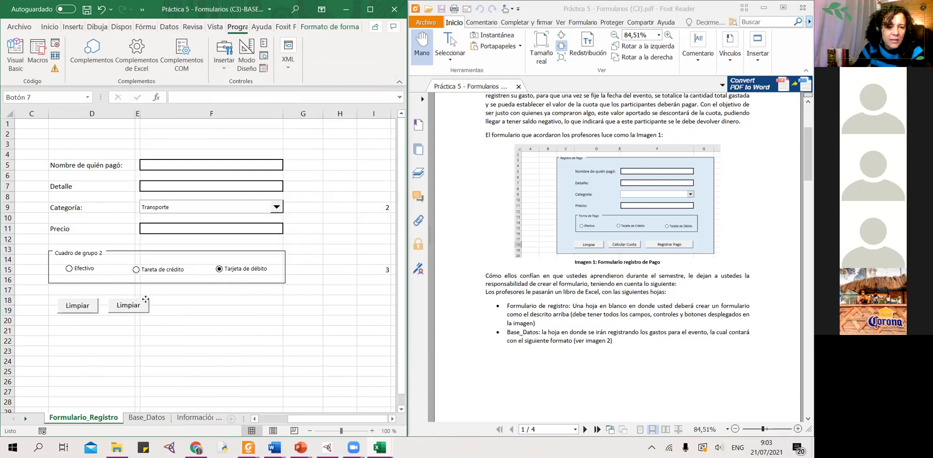
pyautogui.moveTo(152, 298); pyautogui.dragTo(172, 301)
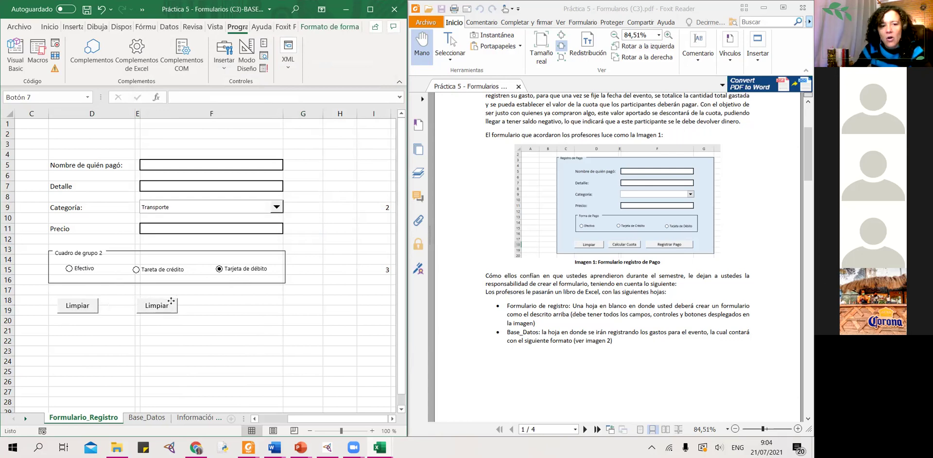
# Step: Replace the copied button's caption with "Calcular cuota" and widen the button to fit the text
pyautogui.click(167, 298)
pyautogui.press('End')
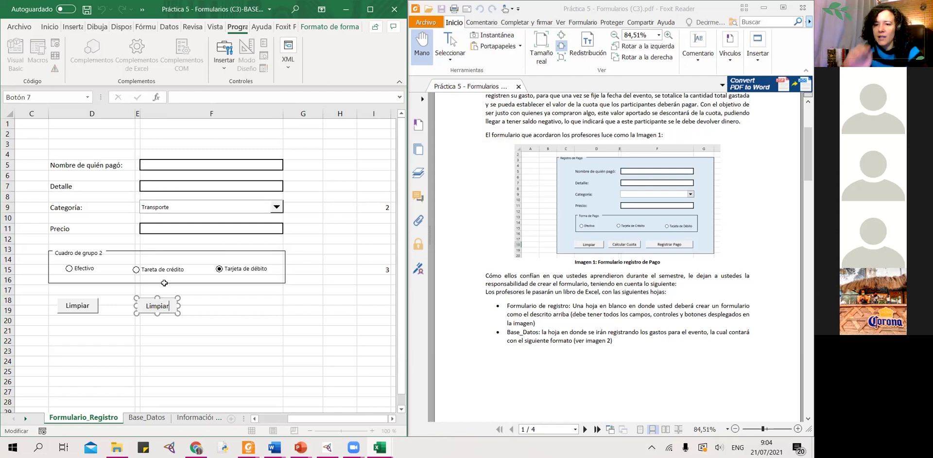
pyautogui.press('BackSpace')
pyautogui.press('BackSpace')
pyautogui.press('BackSpace')
pyautogui.press('BackSpace')
pyautogui.press('BackSpace')
pyautogui.press('BackSpace')
pyautogui.press('BackSpace')
pyautogui.write('Calcular')
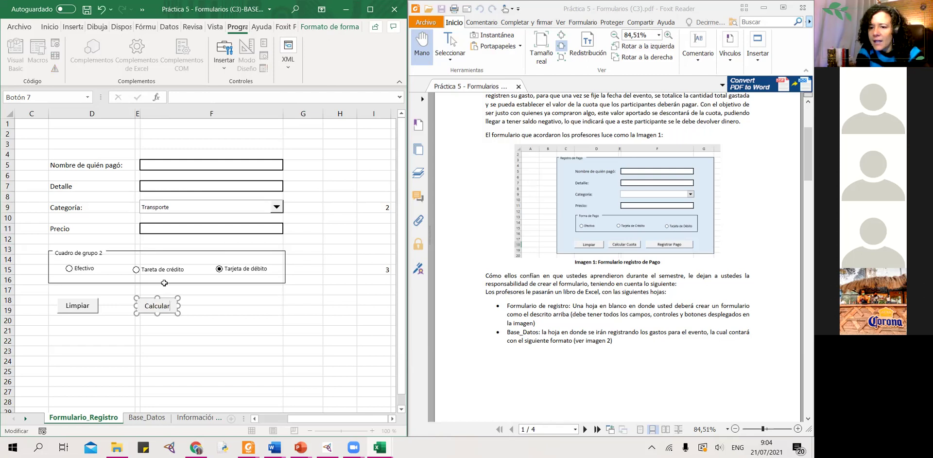
pyautogui.write(' cuo')
pyautogui.press('BackSpace')
pyautogui.press('BackSpace')
pyautogui.press('BackSpace')
pyautogui.press('BackSpace')
pyautogui.click(201, 334)
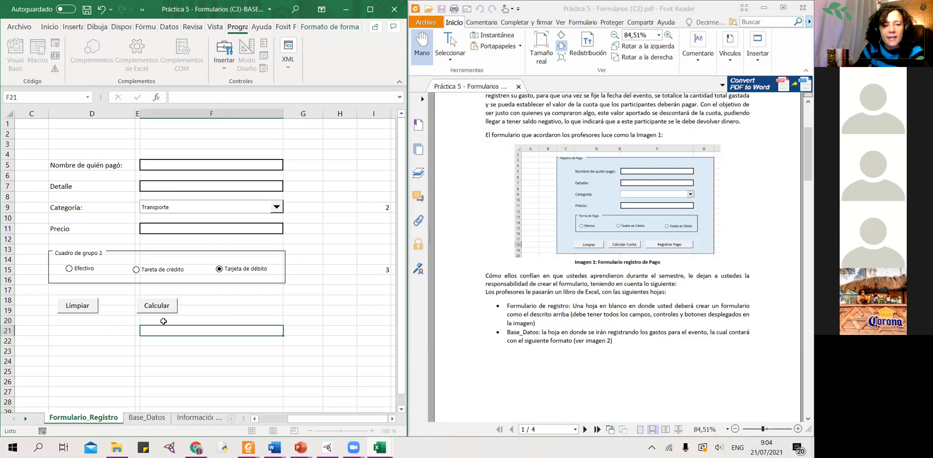
pyautogui.keyDown('ctrl'); pyautogui.click(173, 305); pyautogui.keyUp('ctrl')
# Step: Duplicate the Calcular cuota button to its right within column F and change the copy's caption to "Registrar pago"
pyautogui.moveTo(178, 306); pyautogui.dragTo(255, 297)
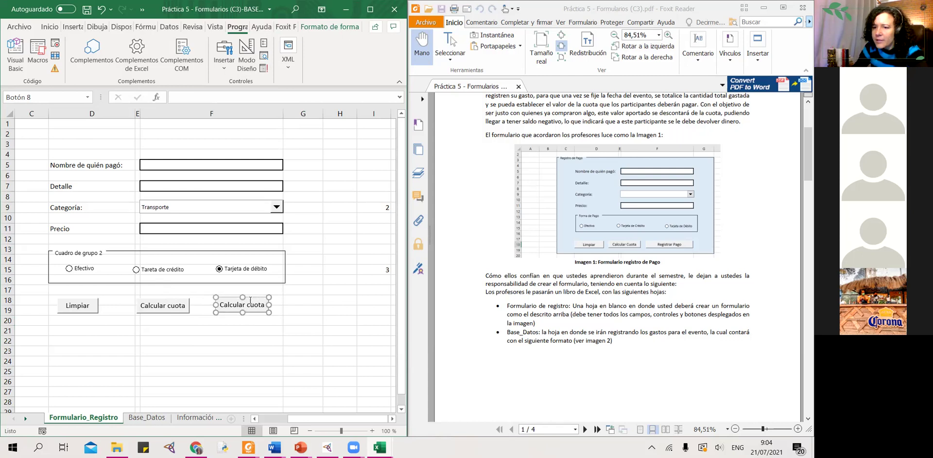
pyautogui.click(227, 303)
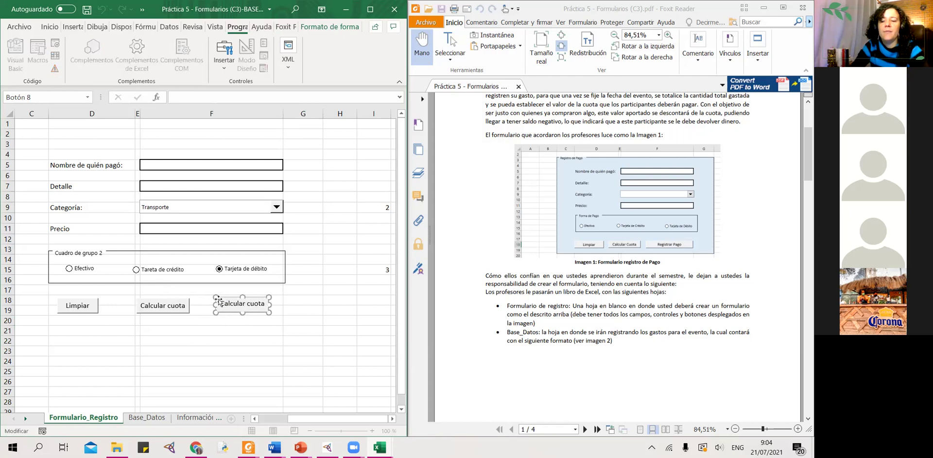
pyautogui.hotkey('ctrl', 'a')
pyautogui.press('BackSpace')
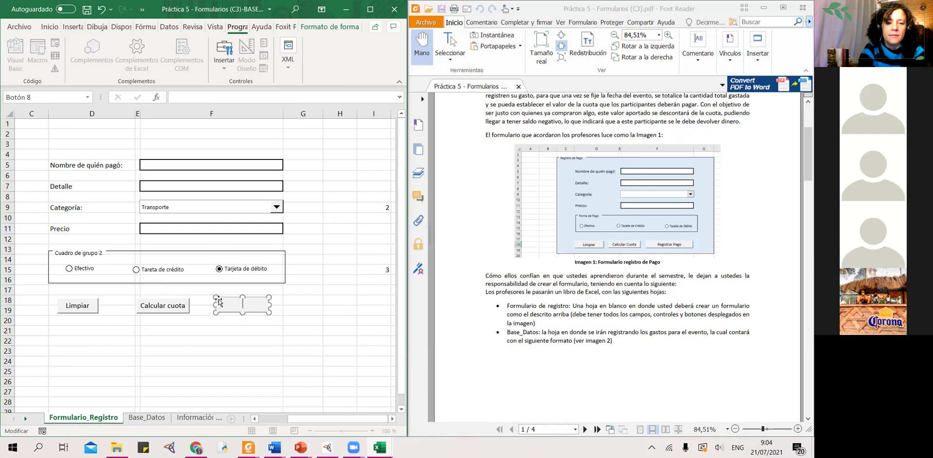
pyautogui.write('Registrar pago')
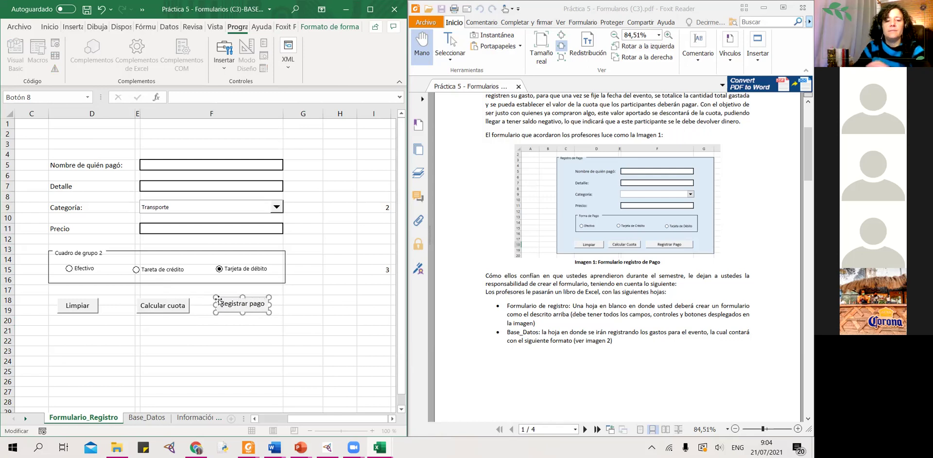
pyautogui.click(293, 333)
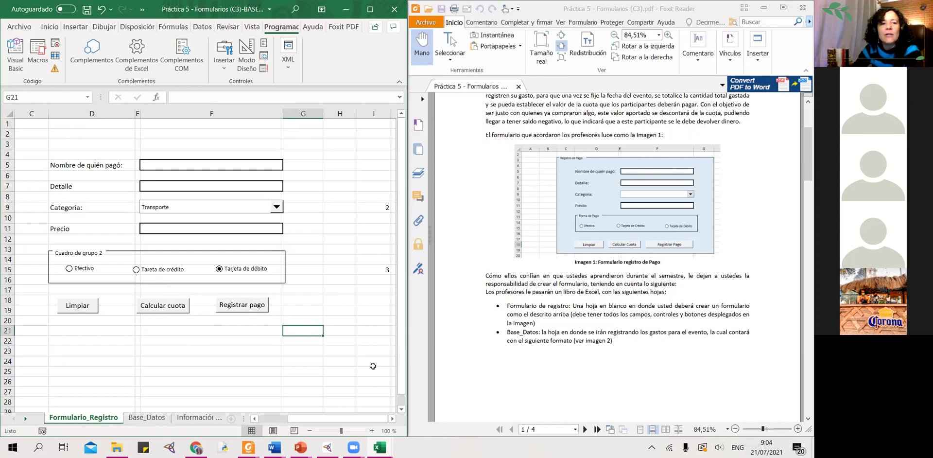
# Step: Insert a group box around the whole form, spanning columns C to G from row 2 to row 20, and shift it slightly left
pyautogui.click(224, 72)
pyautogui.click(216, 106)
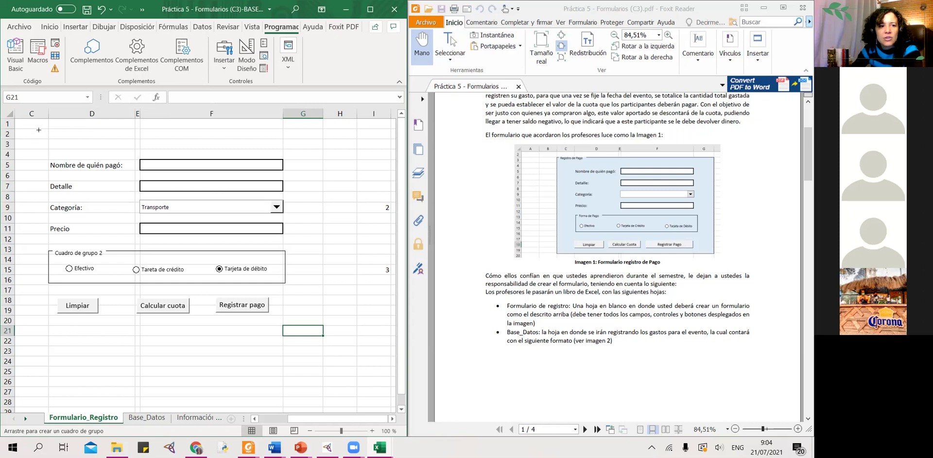
pyautogui.moveTo(29, 130); pyautogui.dragTo(333, 326)
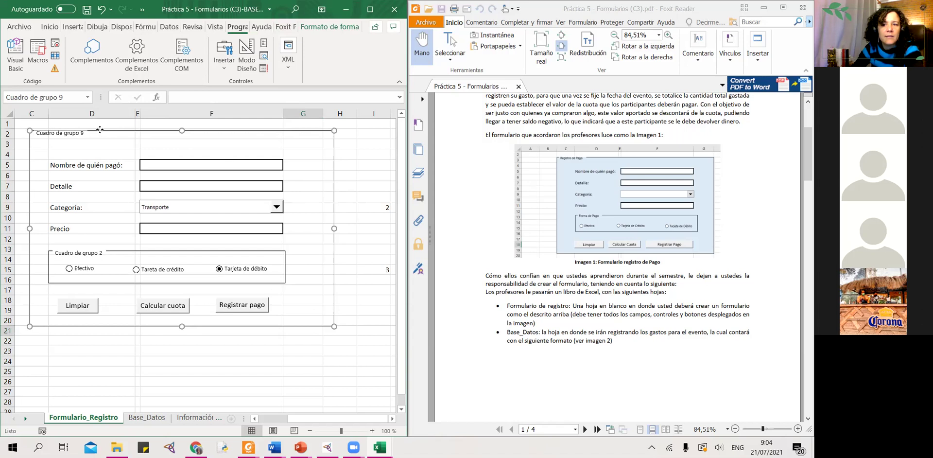
pyautogui.moveTo(100, 130); pyautogui.dragTo(90, 130)
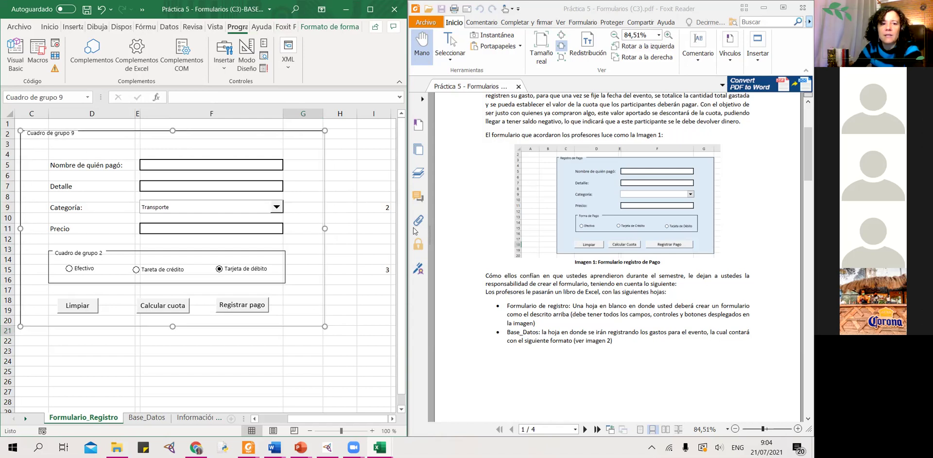
# Step: Maximize the workbook window and align the outer group box's left edge with column C and its top edge with row 2
pyautogui.click(370, 9)
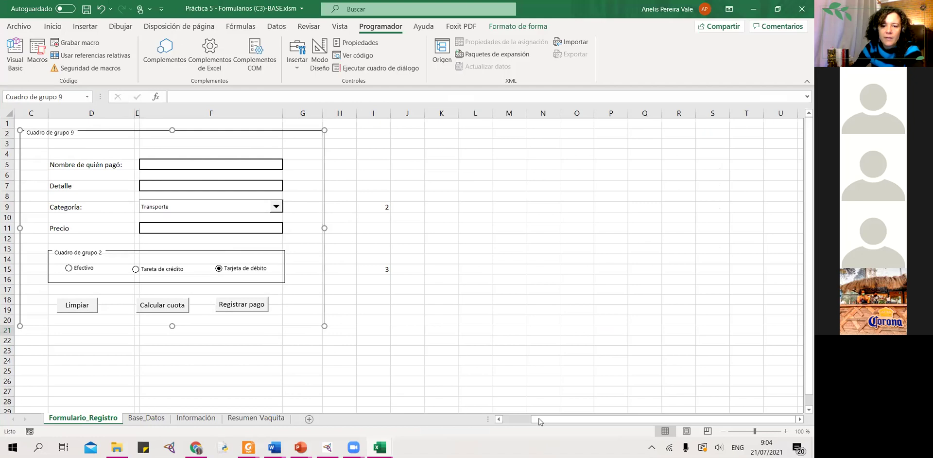
pyautogui.hscroll(-2, 538, 421)
pyautogui.click(77, 226)
pyautogui.moveTo(76, 226); pyautogui.dragTo(83, 228)
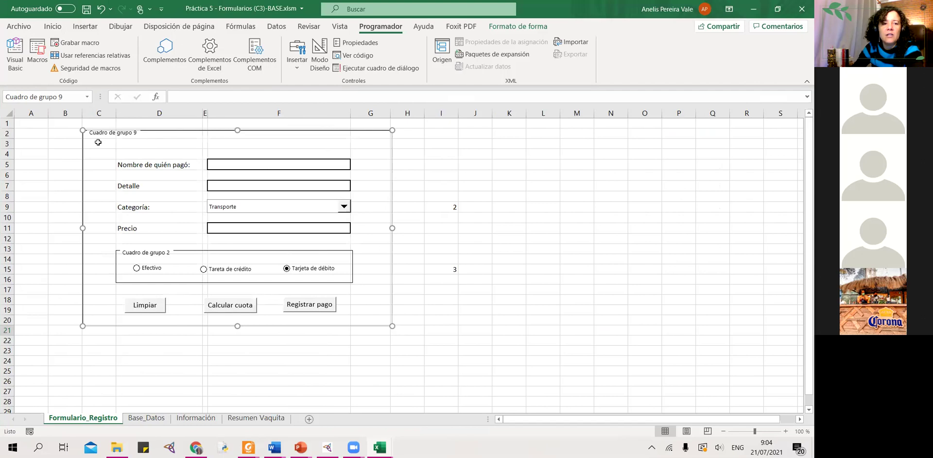
pyautogui.moveTo(238, 129); pyautogui.dragTo(238, 126)
# Step: Fill the form background, cells C2:G20, with light green
pyautogui.moveTo(97, 138); pyautogui.dragTo(371, 323)
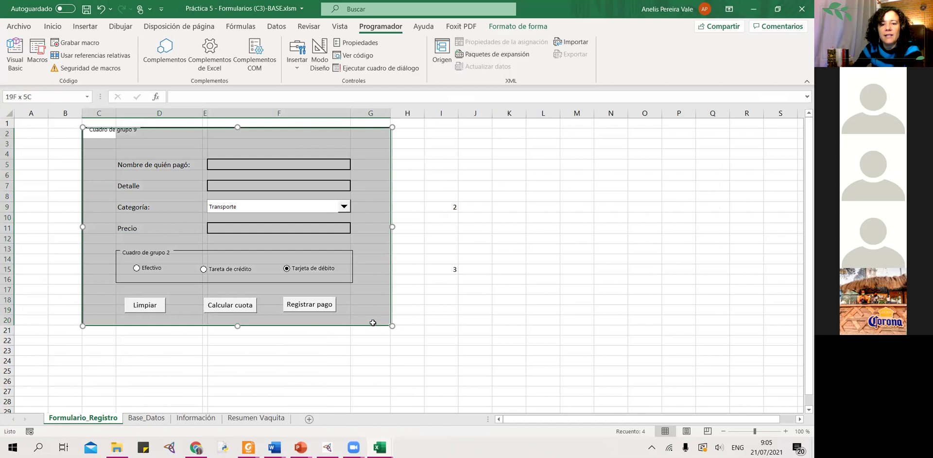
pyautogui.click(51, 27)
pyautogui.click(144, 64)
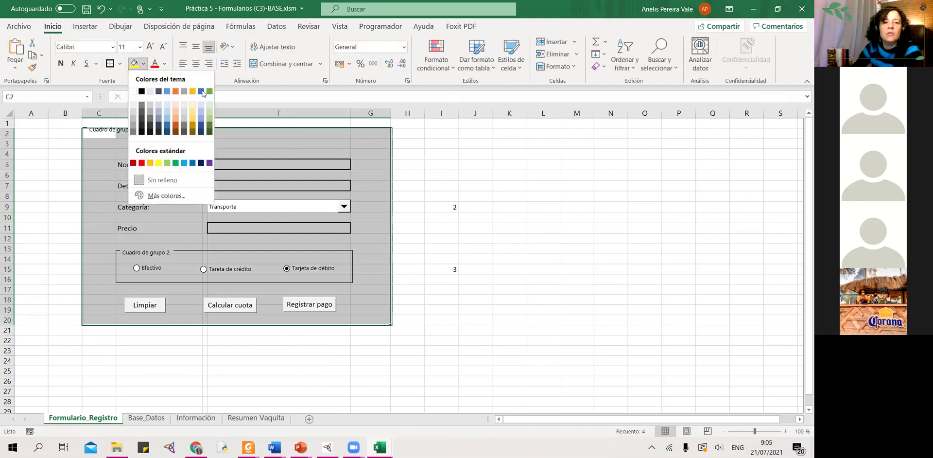
pyautogui.click(209, 120)
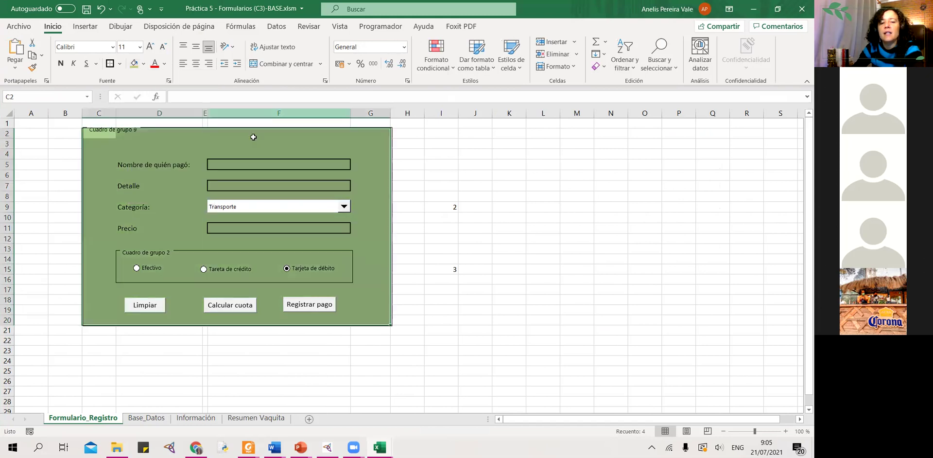
pyautogui.click(402, 153)
pyautogui.click(366, 125)
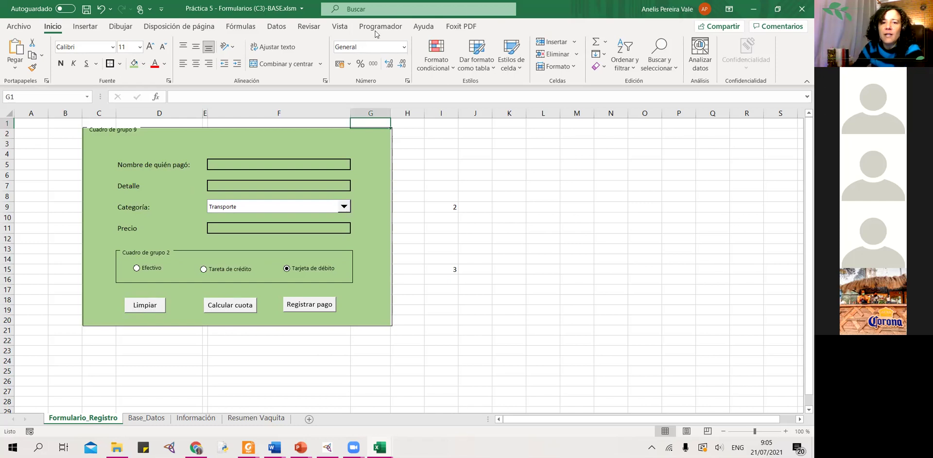
# Step: Turn off the gridlines on the form sheet and place the workbook side by side with the practice PDF
pyautogui.click(340, 26)
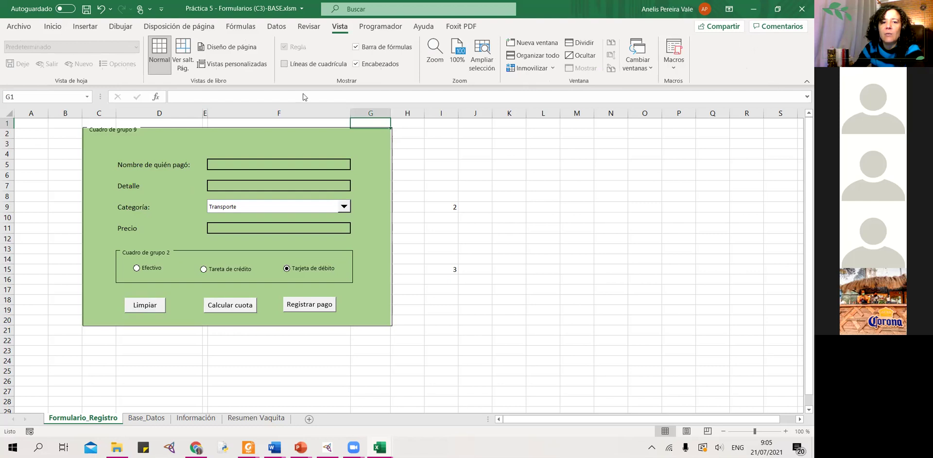
pyautogui.click(693, 266)
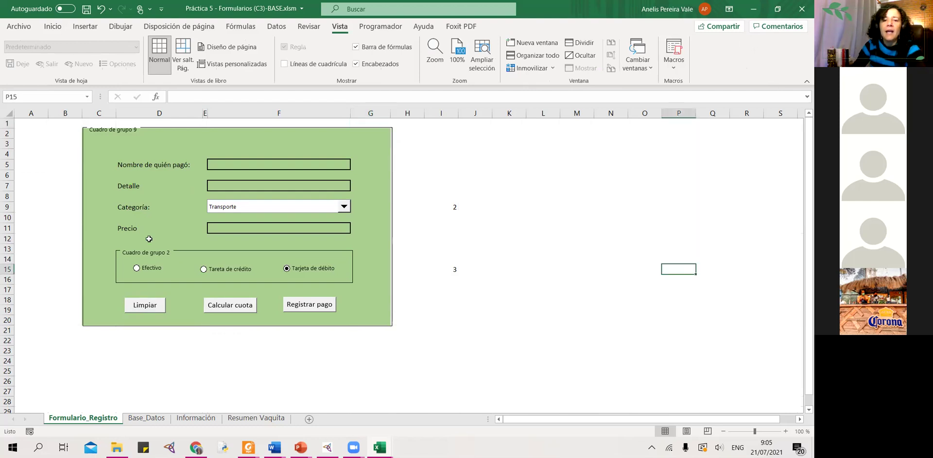
pyautogui.press('super+Left')
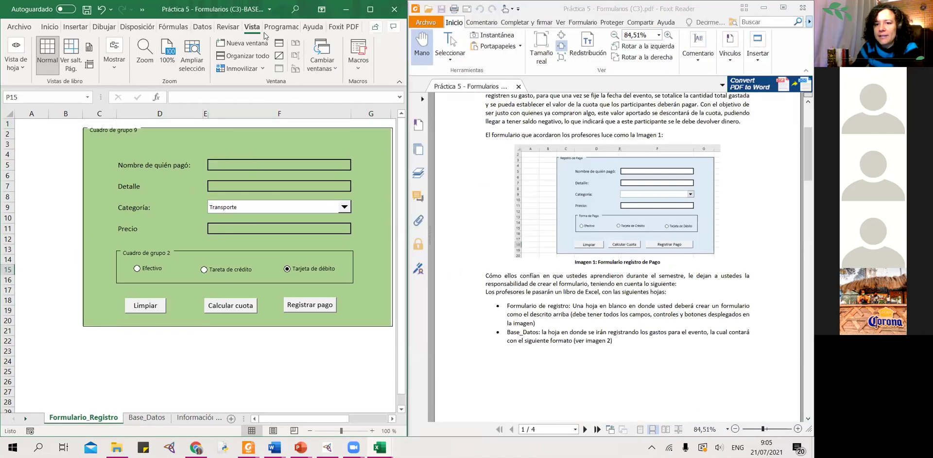
# Step: Read the PDF's descriptions of the workbook sheets and examine the Base_Datos and Información sheets alongside them
pyautogui.scroll(-3, 525, 219)
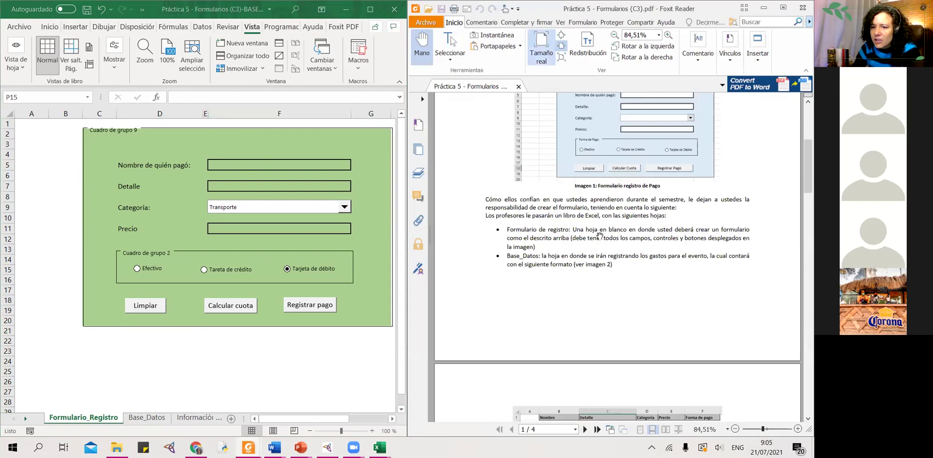
pyautogui.scroll(-1, 599, 235)
pyautogui.scroll(-1, 599, 234)
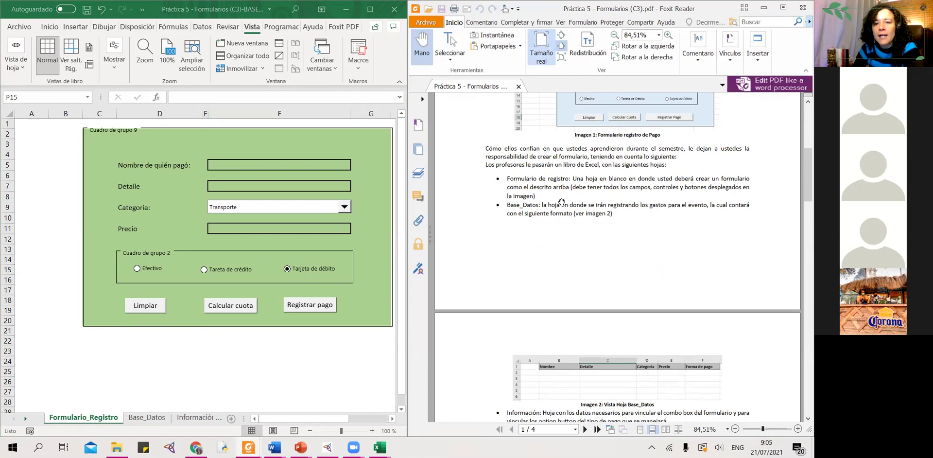
pyautogui.click(142, 417)
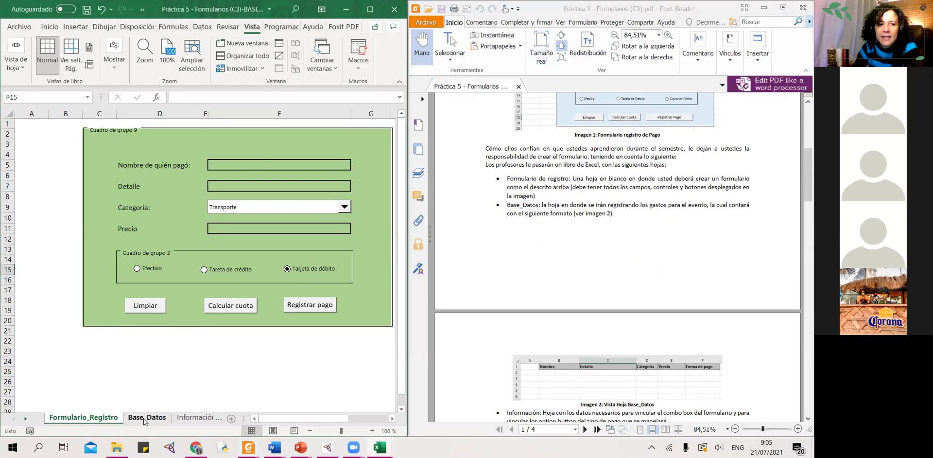
pyautogui.click(68, 164)
pyautogui.click(68, 194)
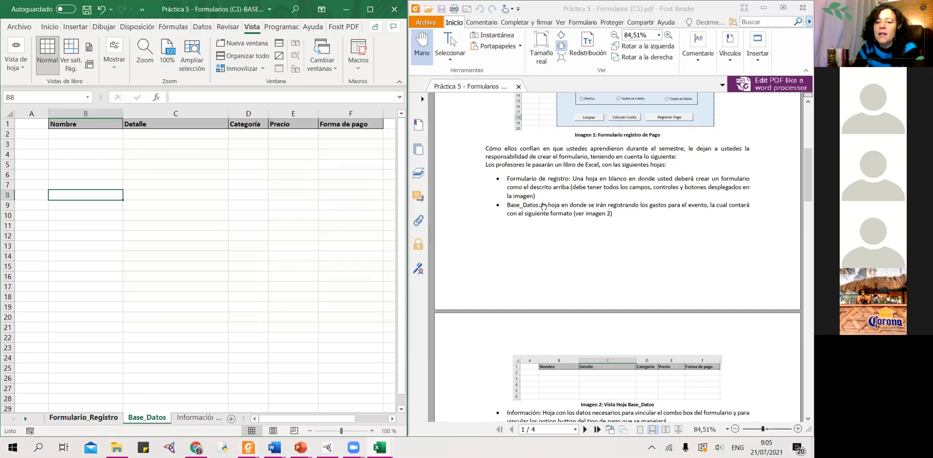
pyautogui.scroll(-6, 544, 207)
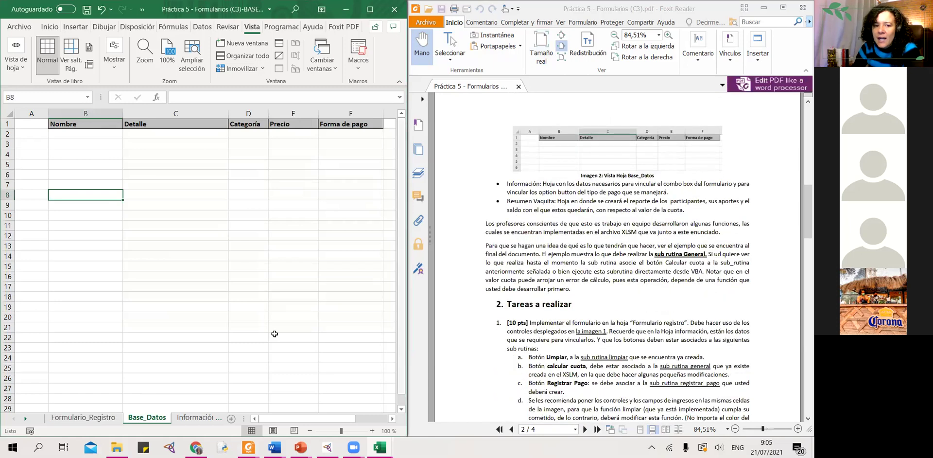
pyautogui.click(189, 419)
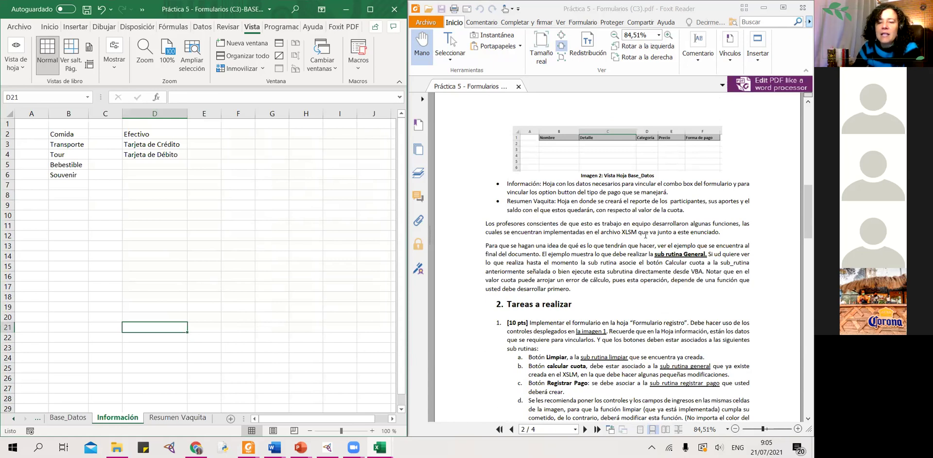
# Step: Skim the practice PDF from the task list to the example section and back to the form image at its start
pyautogui.scroll(-10, 646, 236)
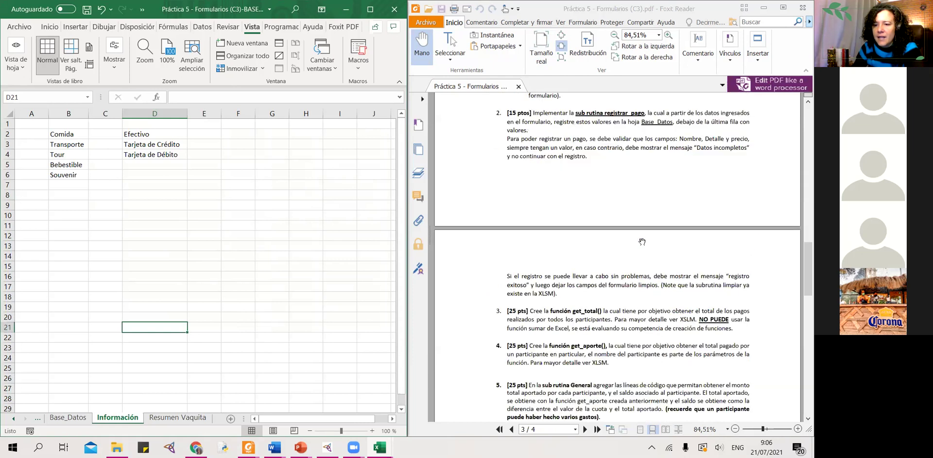
pyautogui.scroll(-3, 643, 239)
pyautogui.scroll(12, 652, 246)
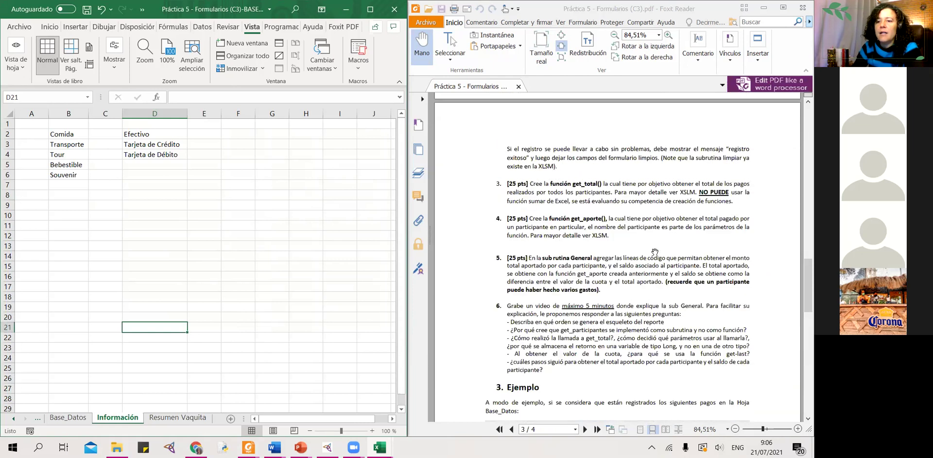
pyautogui.scroll(12, 654, 253)
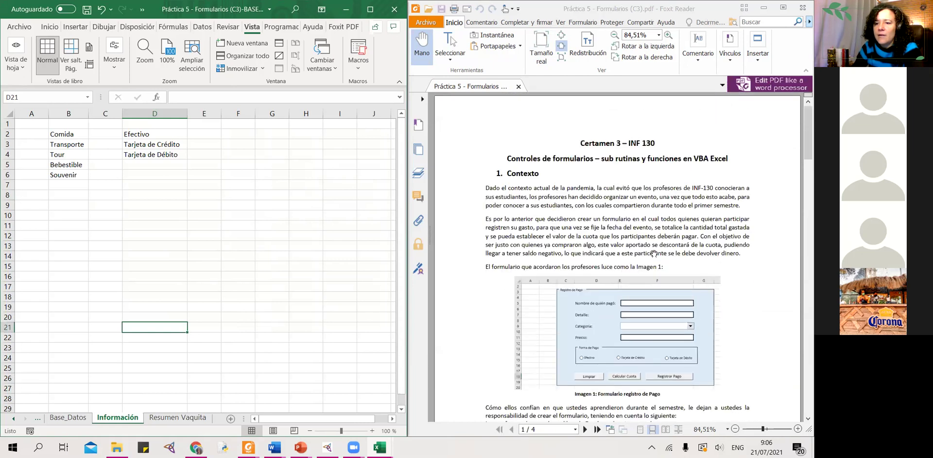
pyautogui.scroll(-3, 654, 252)
pyautogui.scroll(-6, 717, 152)
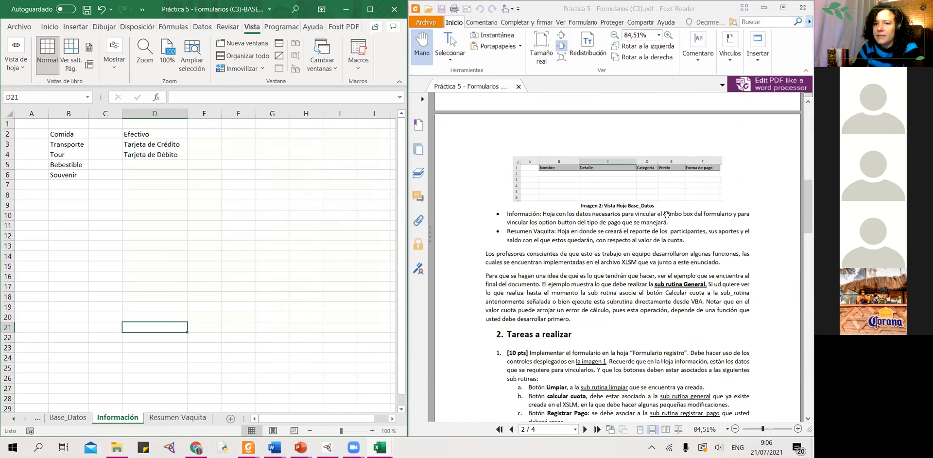
pyautogui.scroll(-10, 668, 212)
pyautogui.scroll(8, 694, 210)
pyautogui.scroll(10, 694, 210)
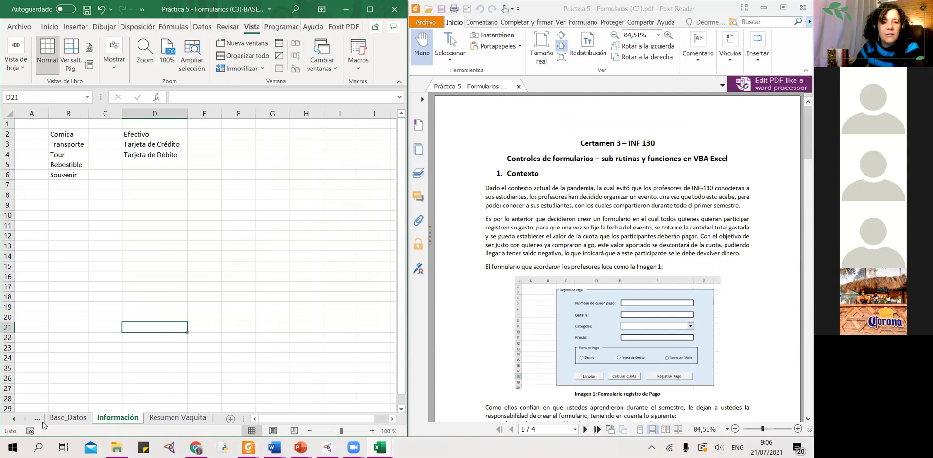
# Step: Return to the Formulario_Registro sheet, check linked cells I9 and I15, and read the button macro requirements under "Tareas a realizar" in the PDF
pyautogui.click(67, 417)
pyautogui.hotkey('ctrl', 'pageup')
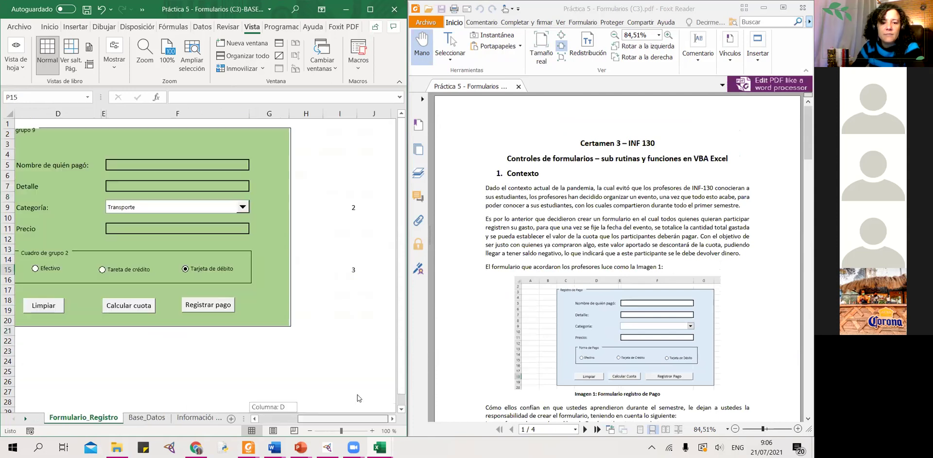
pyautogui.click(344, 211)
pyautogui.click(353, 271)
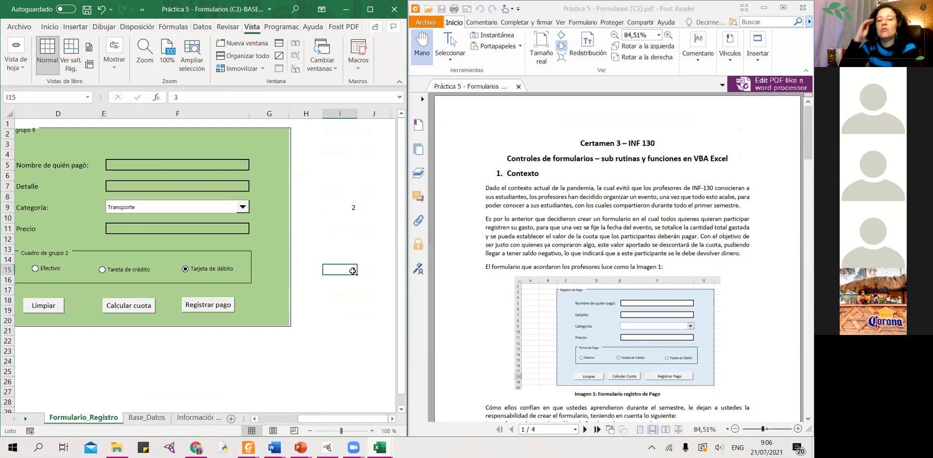
pyautogui.scroll(-3, 595, 236)
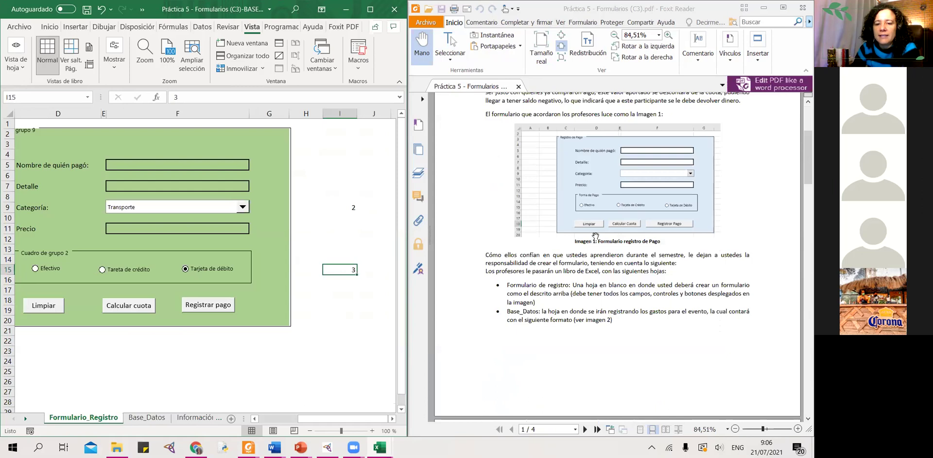
pyautogui.scroll(-5, 595, 236)
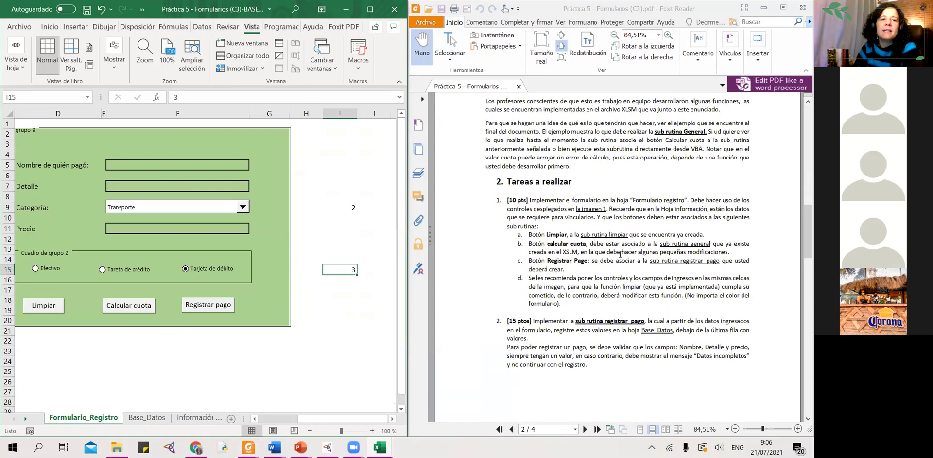